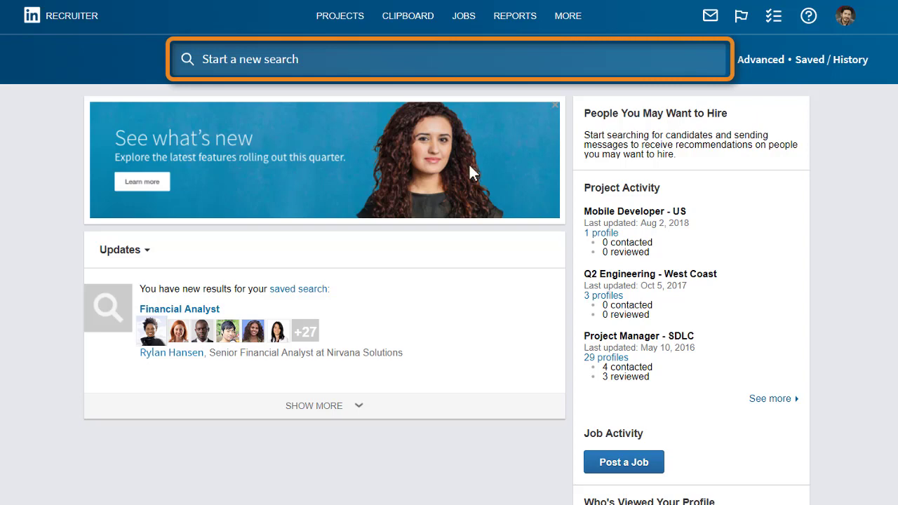
# Run a Data Analyst candidate search limited to Greater Seattle Area with SQL and Microsoft Excel skills.
pyautogui.click(273, 64)
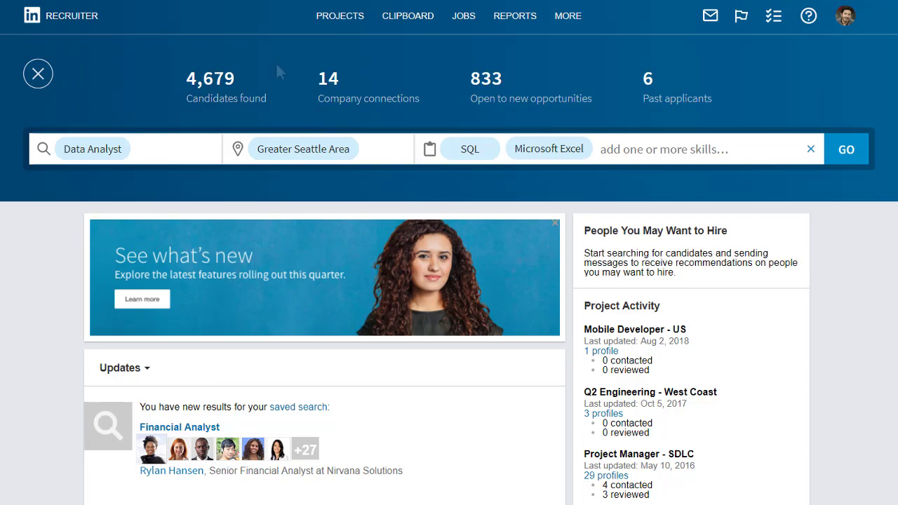
pyautogui.click(838, 156)
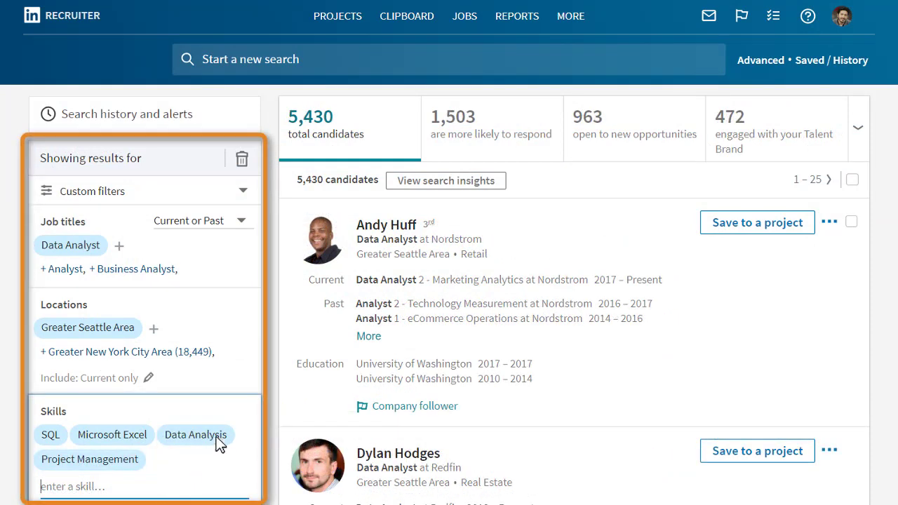
pyautogui.click(386, 225)
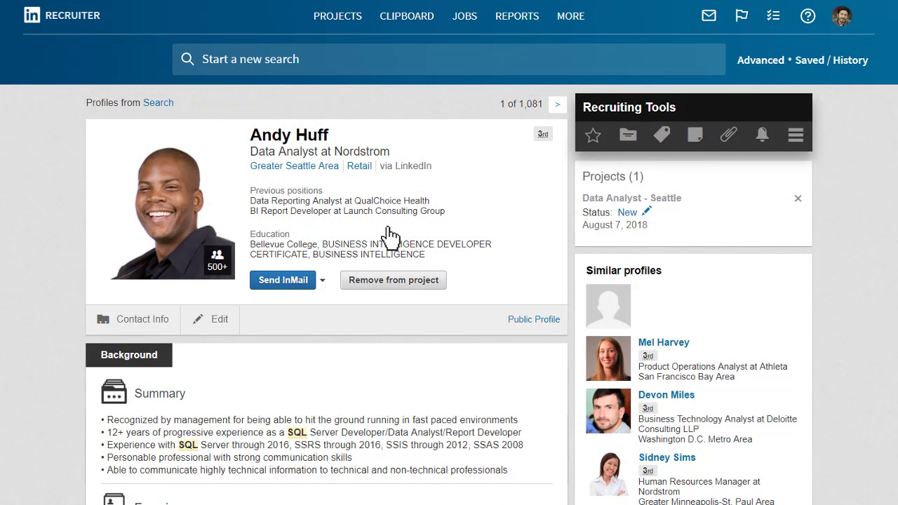
pyautogui.click(157, 103)
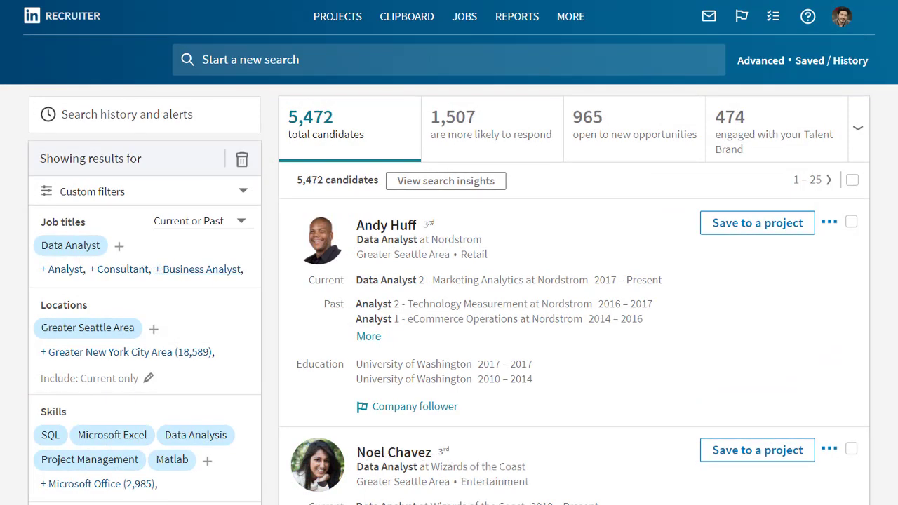
pyautogui.scroll(-2, 449, 281)
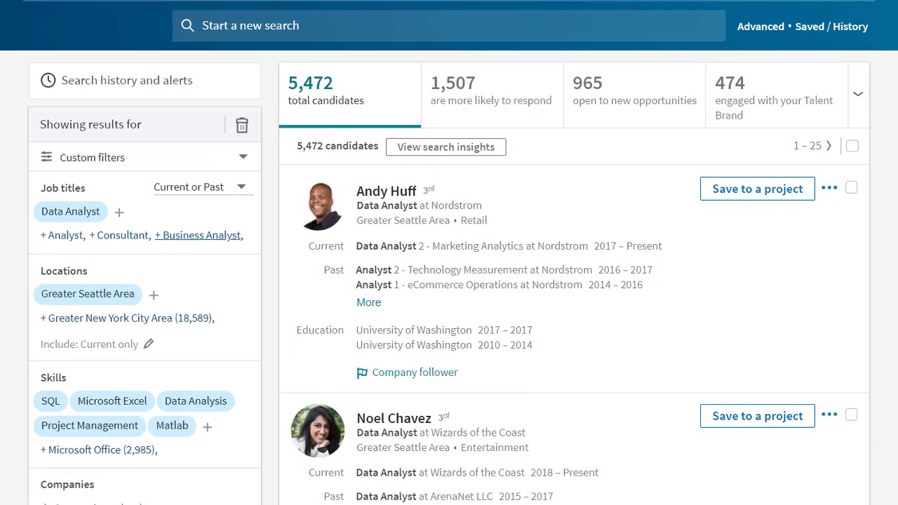
pyautogui.scroll(-6, 449, 280)
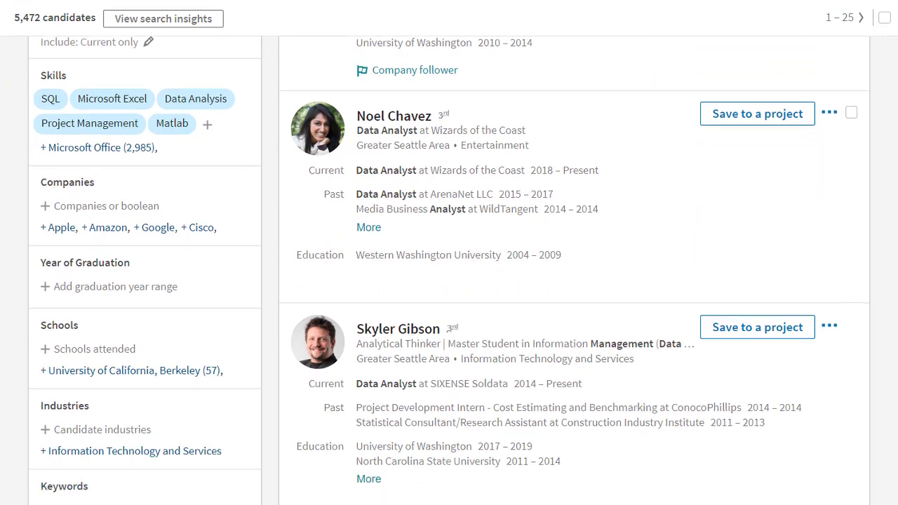
pyautogui.scroll(-4, 449, 281)
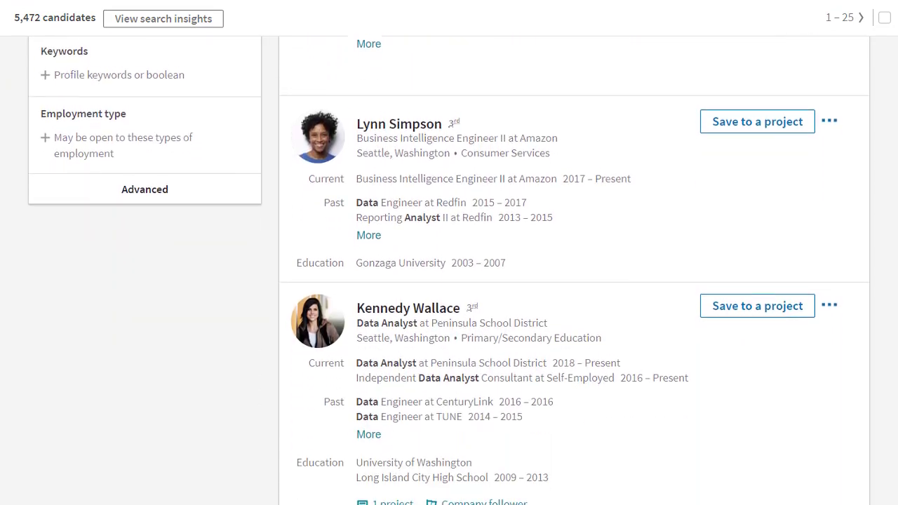
pyautogui.scroll(-1, 449, 281)
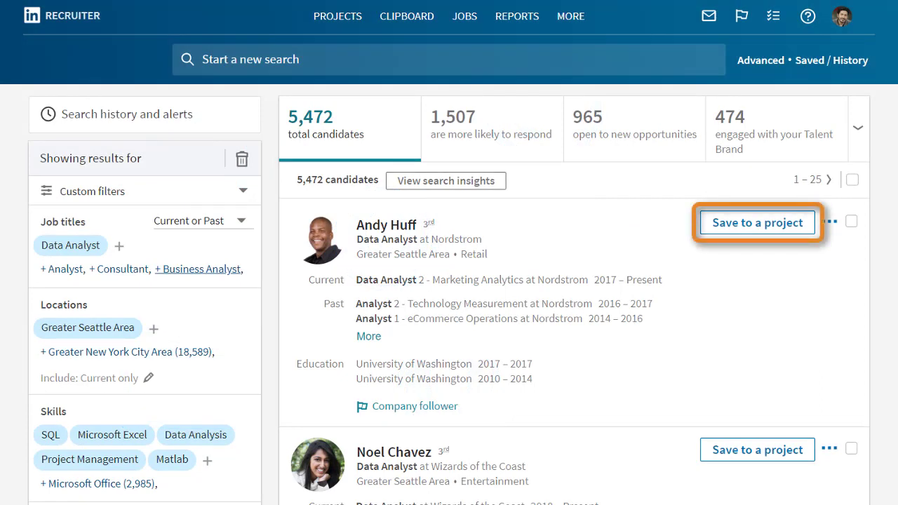
# Select the first two result candidates and save them into a new project named 'Data Analyst - Seattle'.
pyautogui.click(850, 221)
pyautogui.click(851, 449)
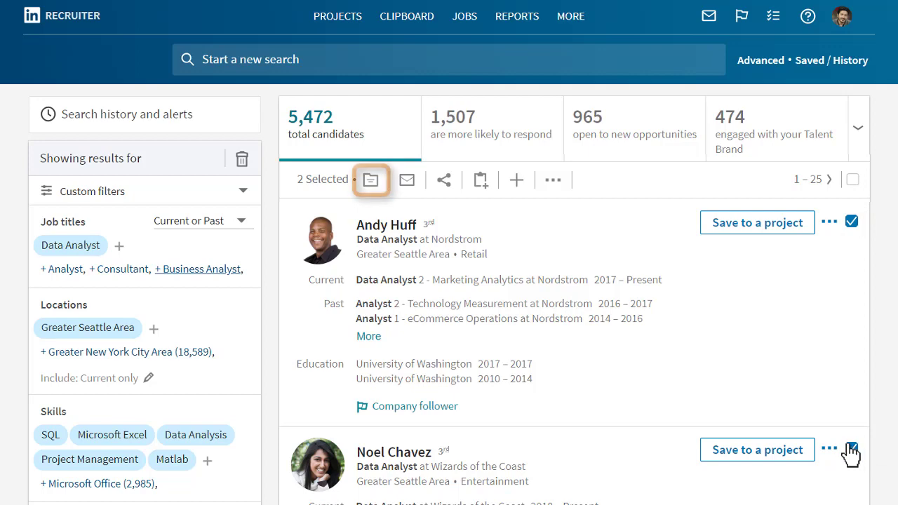
pyautogui.click(371, 184)
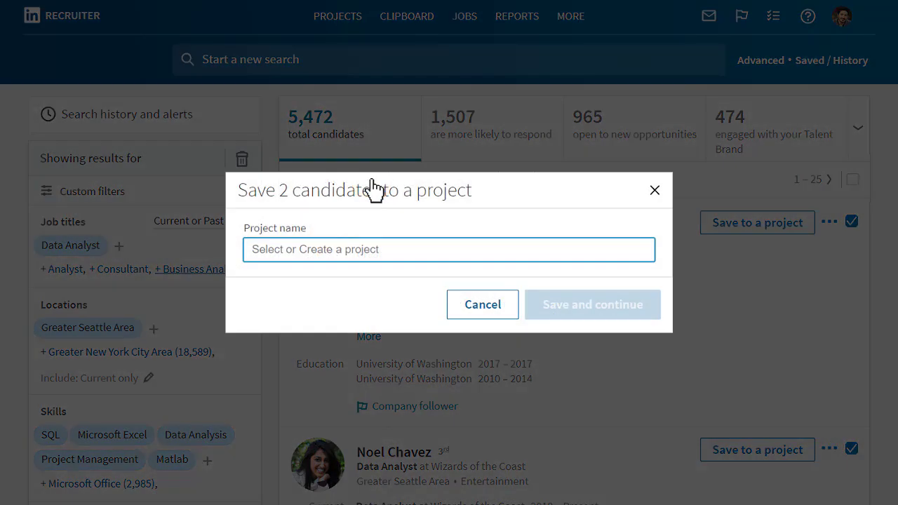
pyautogui.click(261, 257)
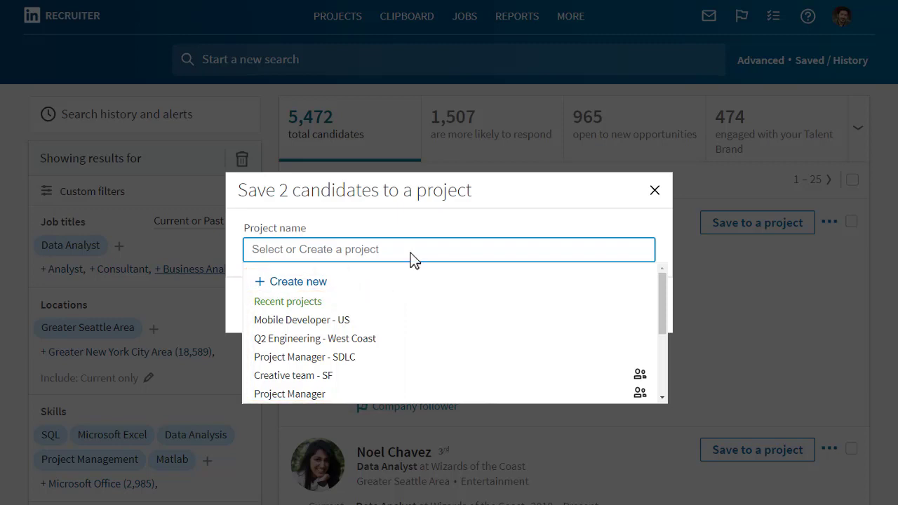
pyautogui.click(317, 289)
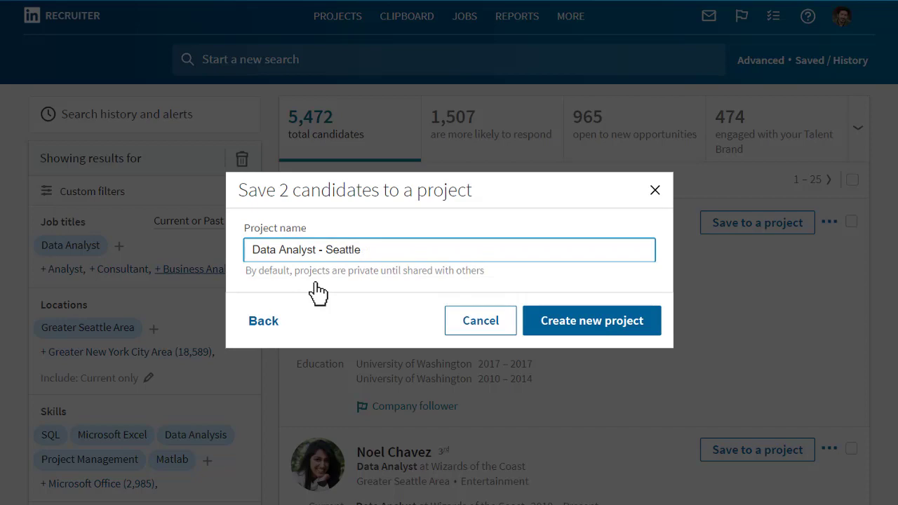
pyautogui.click(634, 330)
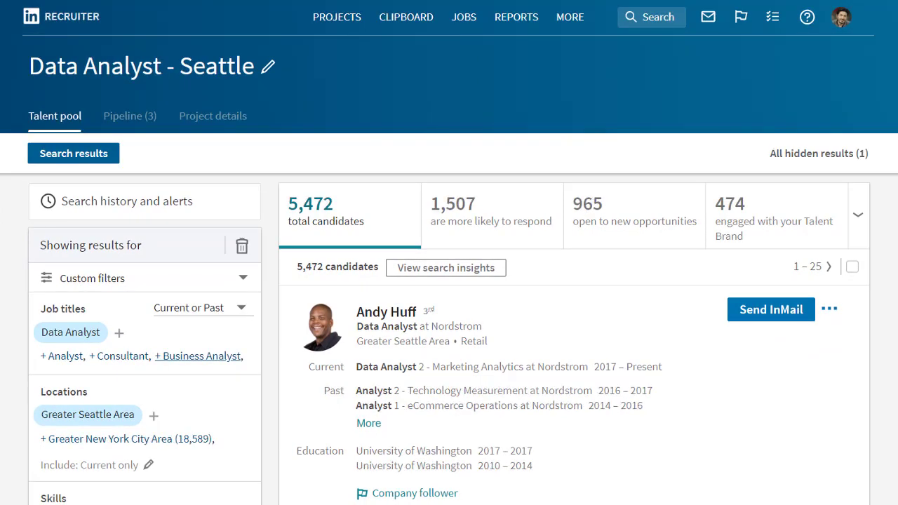
# Save the Amazon business intelligence engineer to the project and hide the Rauxa data analyst.
pyautogui.scroll(-6, 448, 281)
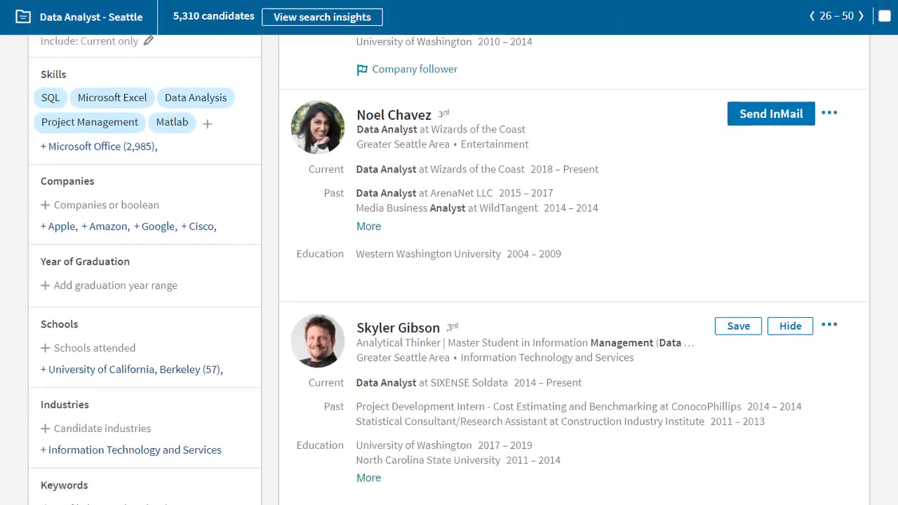
pyautogui.scroll(-3, 449, 281)
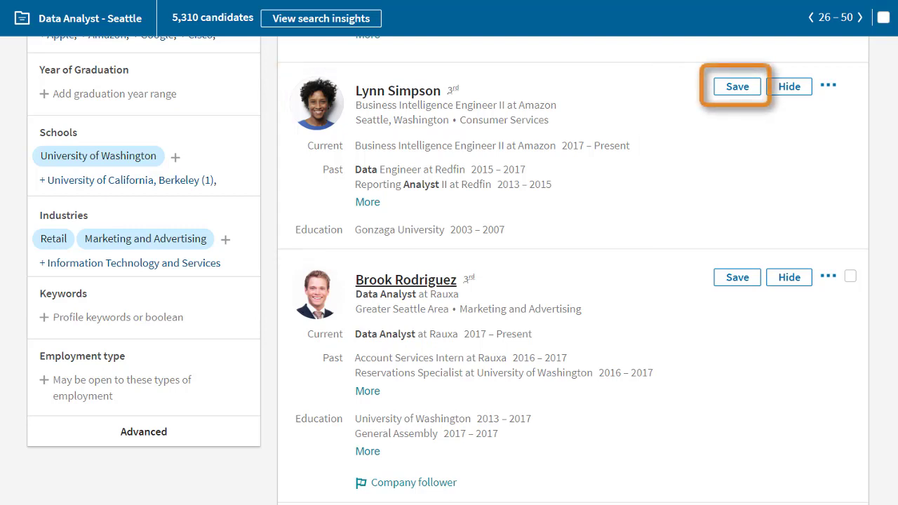
pyautogui.click(737, 87)
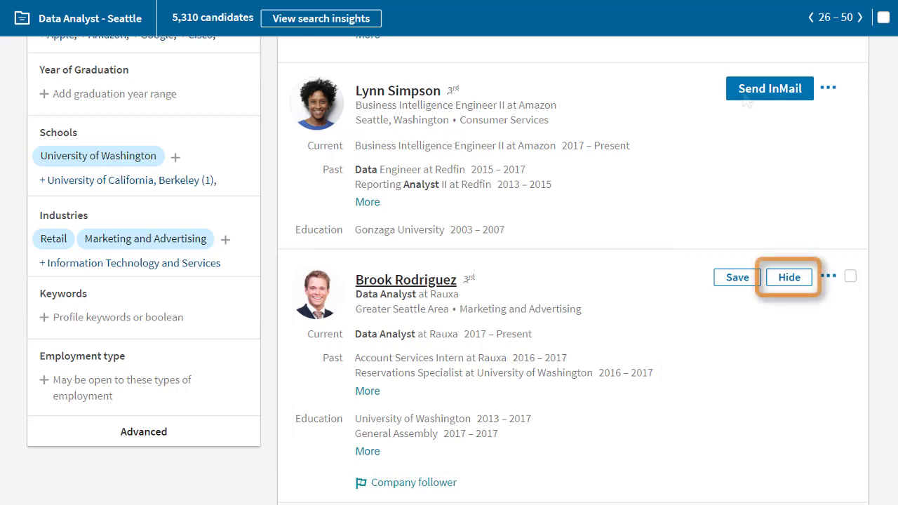
pyautogui.click(792, 277)
pyautogui.scroll(8, 572, 281)
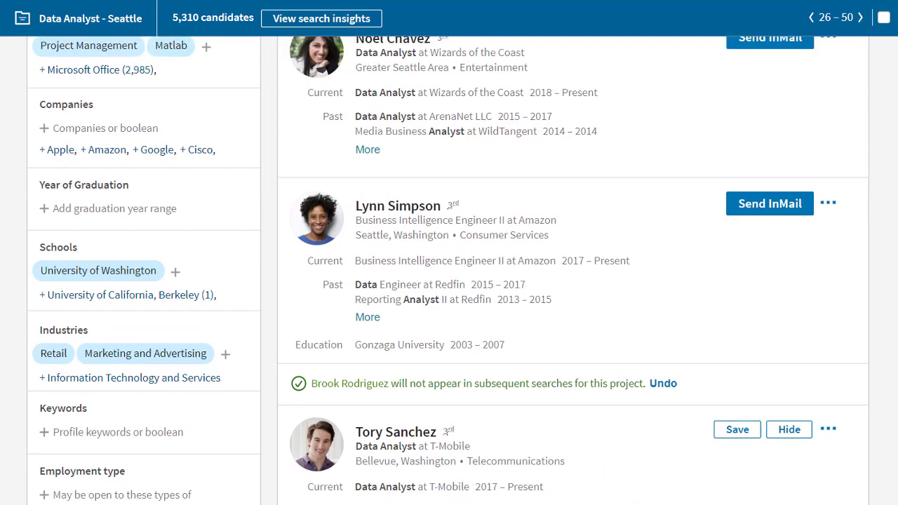
pyautogui.scroll(3, 573, 281)
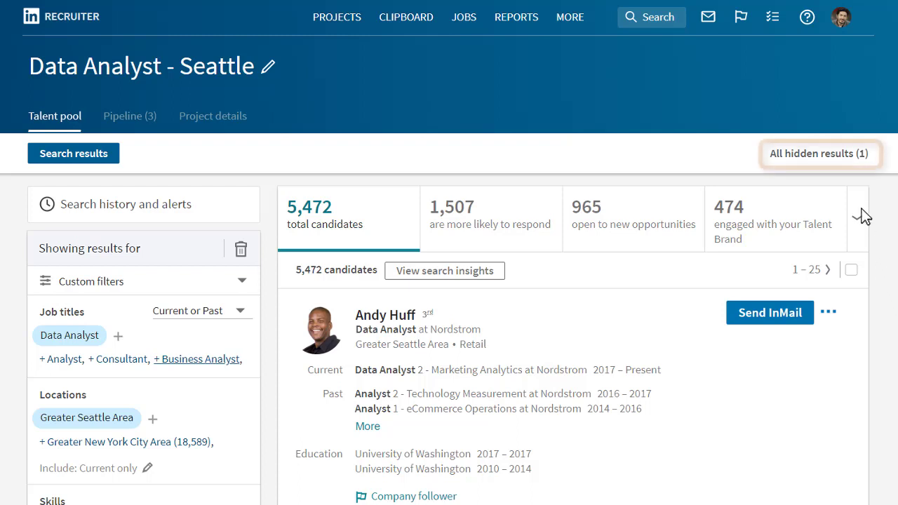
# Review the hidden results and search history, leaving the project's search results at candidates 51–75.
pyautogui.click(850, 157)
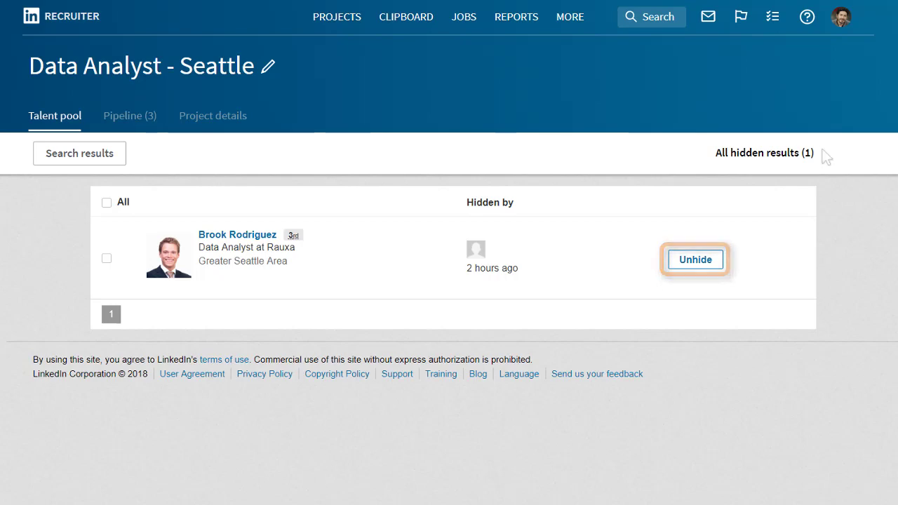
pyautogui.click(105, 158)
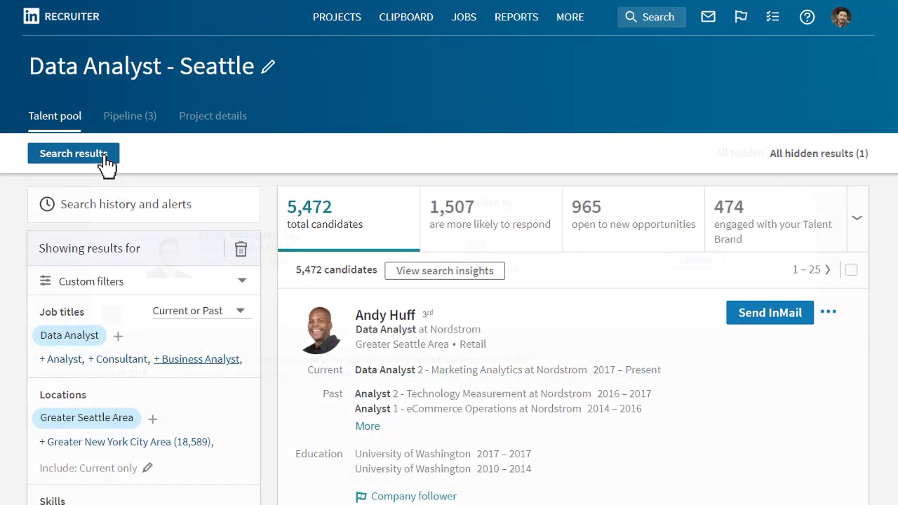
pyautogui.click(826, 270)
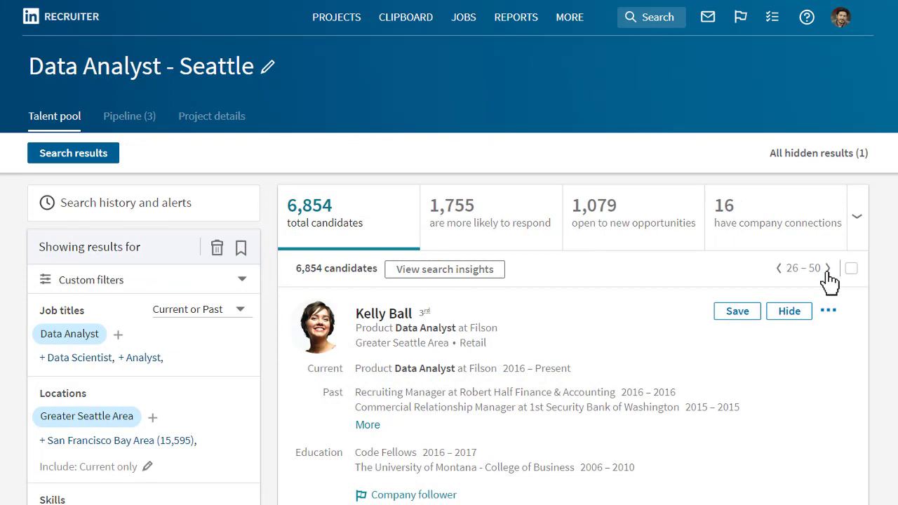
pyautogui.click(827, 273)
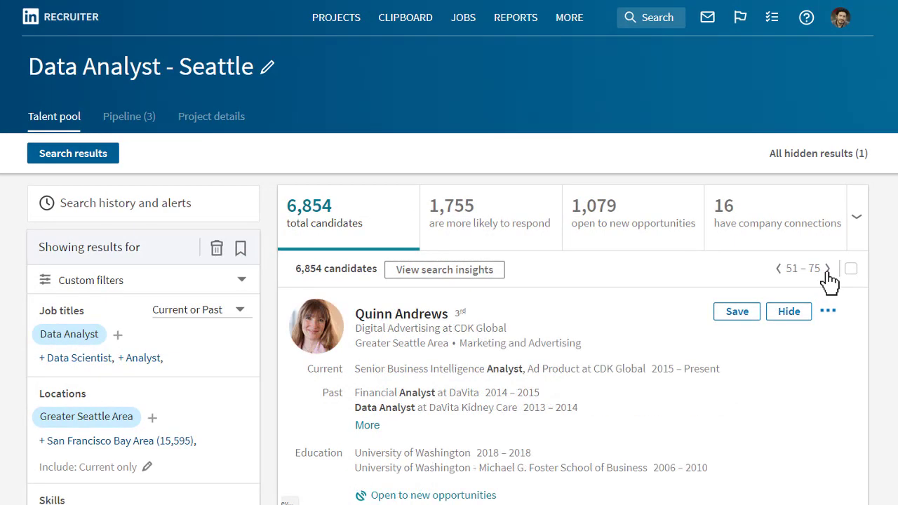
pyautogui.click(96, 217)
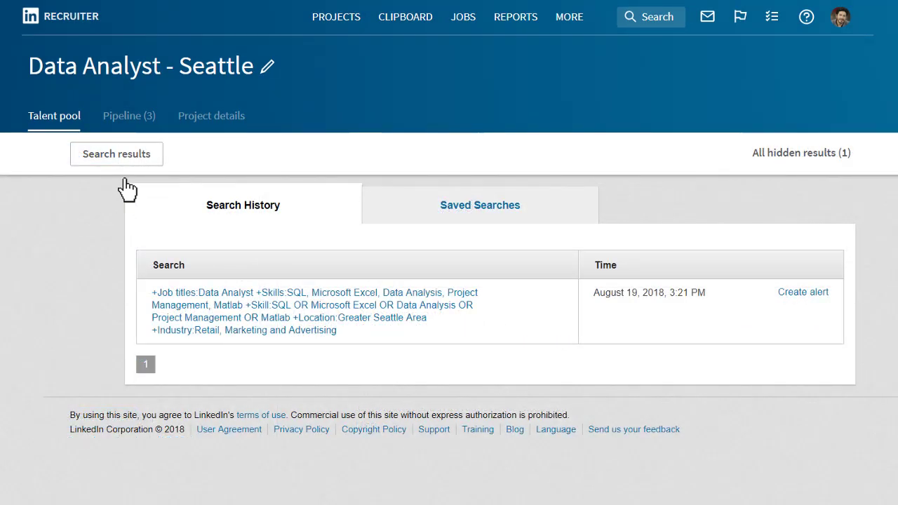
pyautogui.click(151, 165)
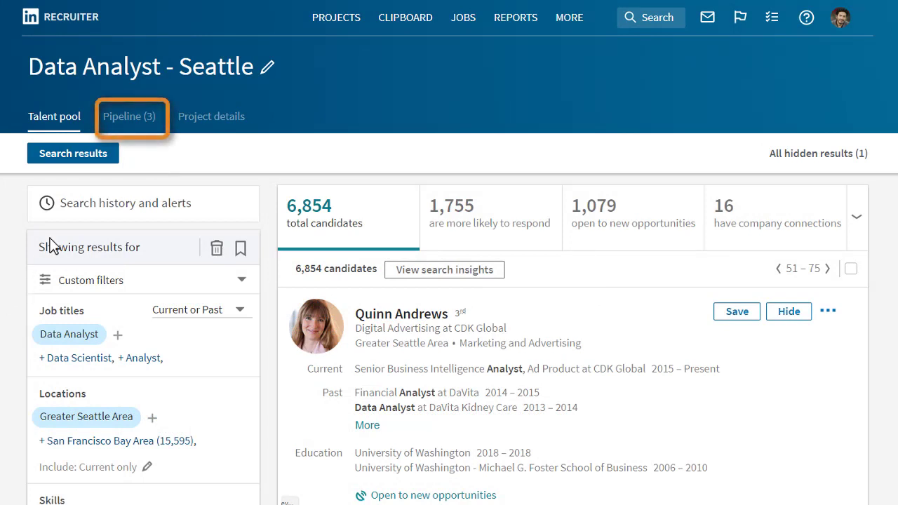
# Review the Pipeline (3) list, then view the Data Analyst - Seattle project details page.
pyautogui.click(140, 121)
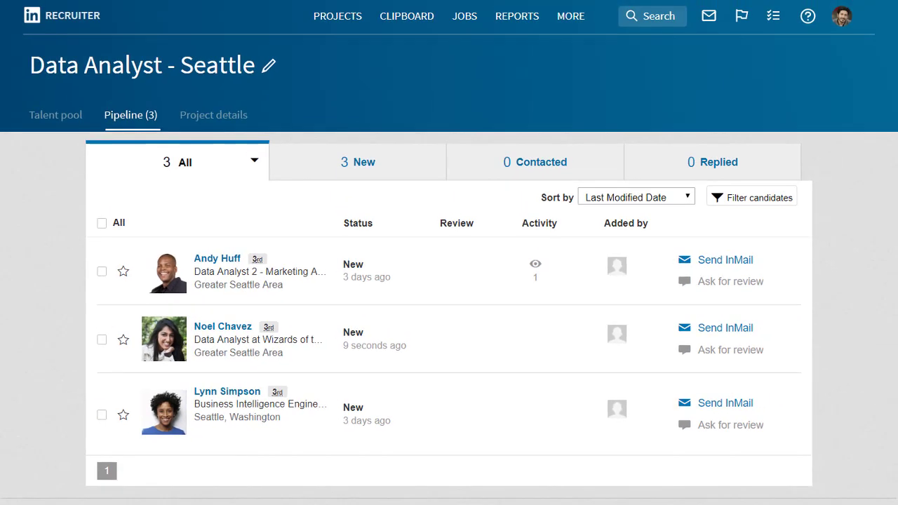
pyautogui.click(242, 124)
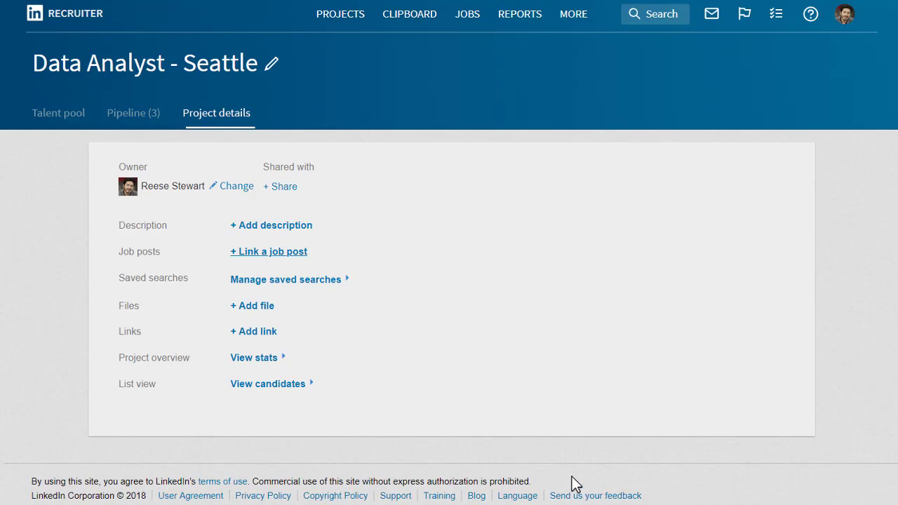
# Revisit the talent pool and pipeline, then switch to the Operations Manager - Austin project from recent projects.
pyautogui.click(73, 118)
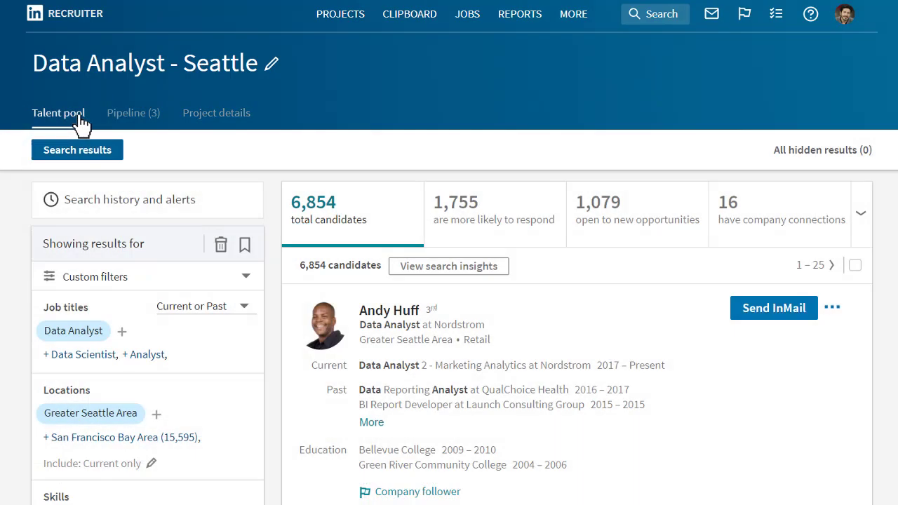
pyautogui.click(137, 121)
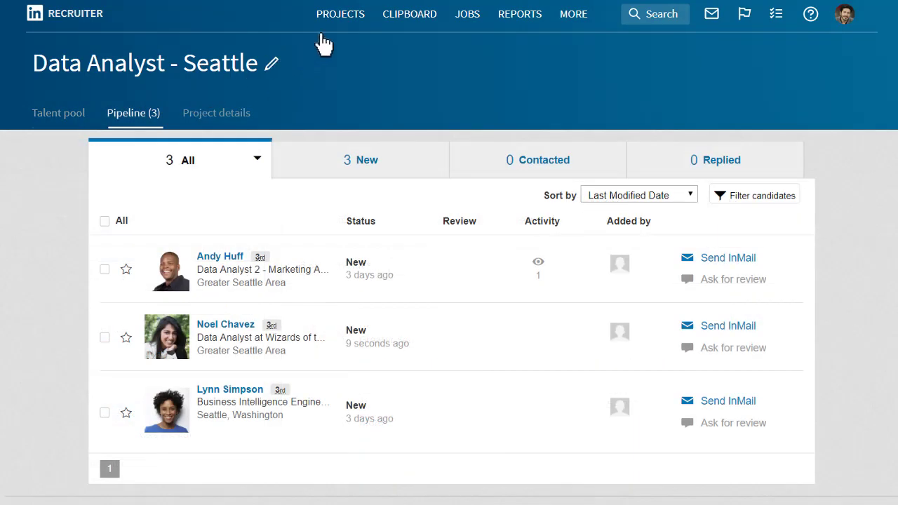
pyautogui.moveTo(365, 21)
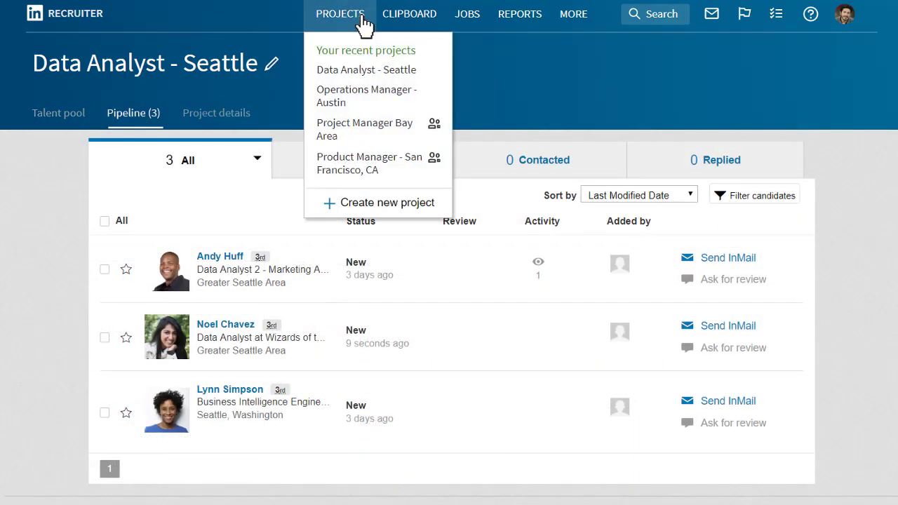
pyautogui.click(404, 98)
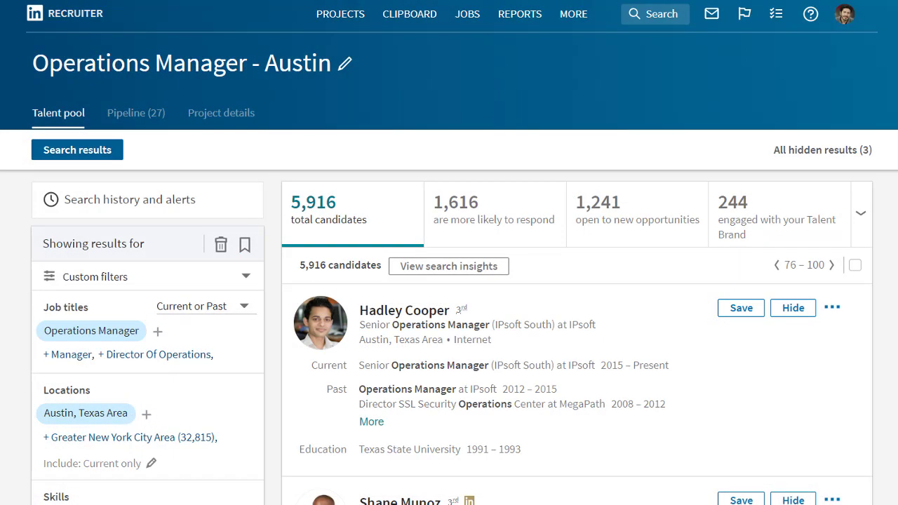